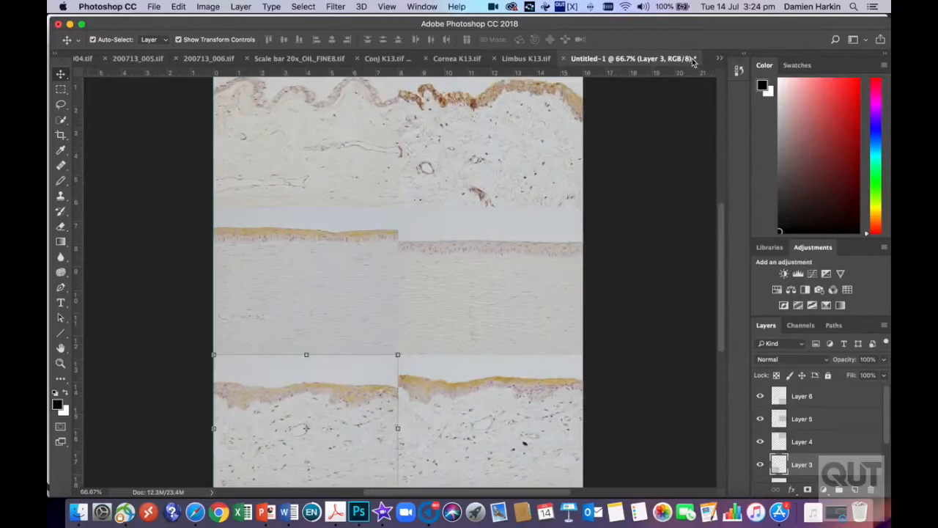
Step: Examine the six-panel tissue figure at full view and close up, comparing brightness and background between neighbouring panels
scroll(510, 205, "up", 4)
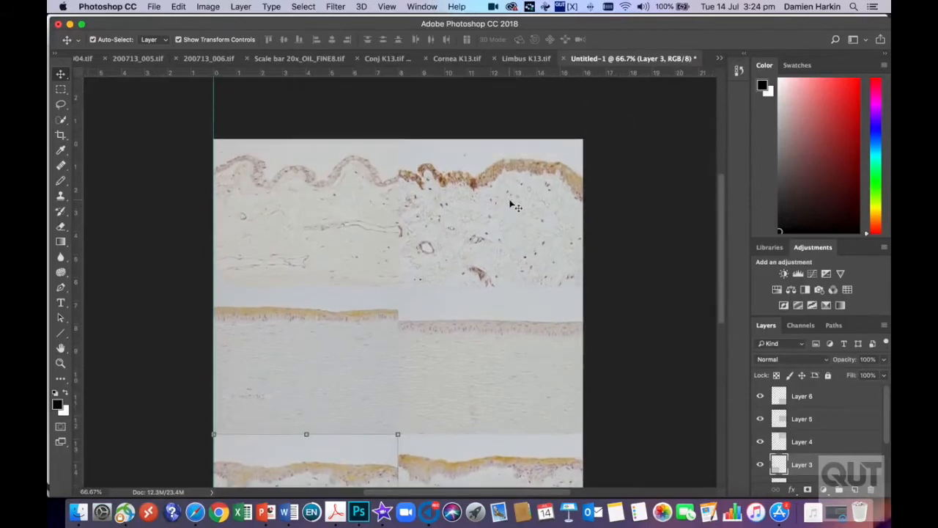
scroll(513, 205, "down", 4)
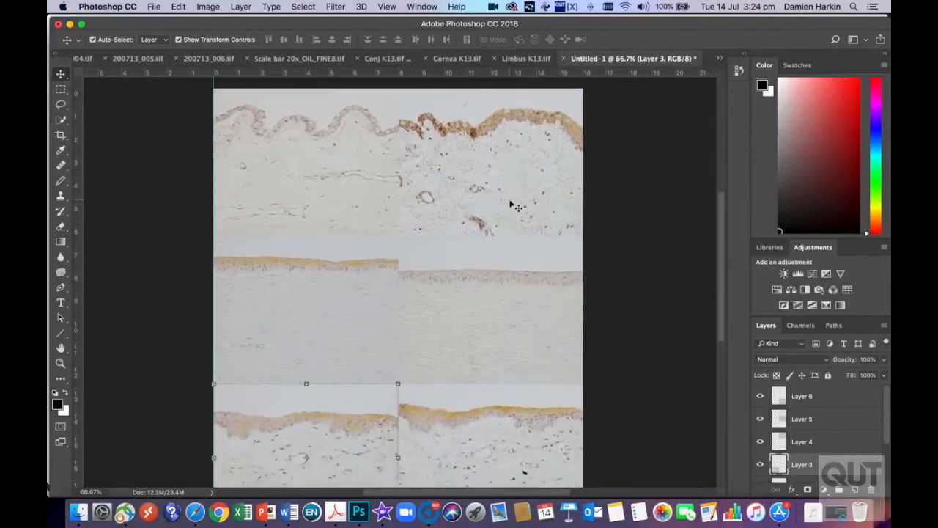
scroll(513, 206, "down", 3)
scroll(513, 206, "up", 3)
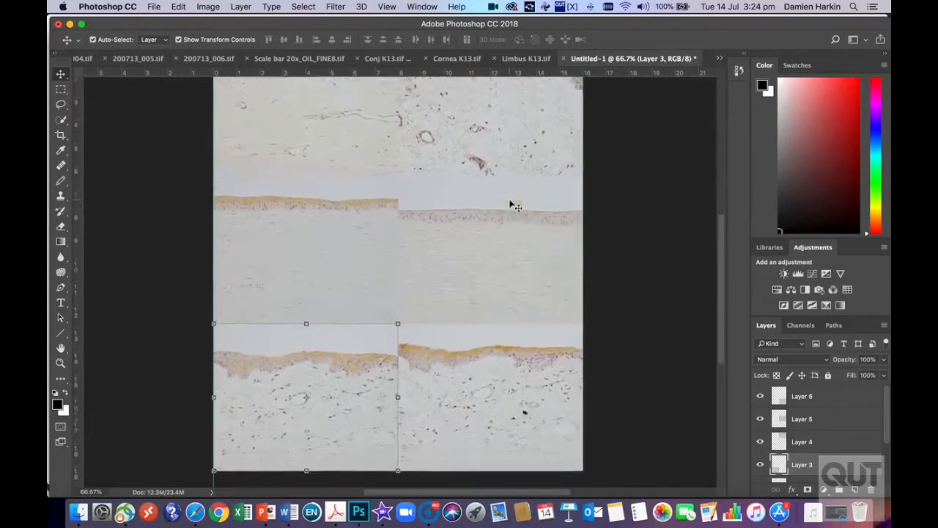
scroll(514, 205, "down", 5)
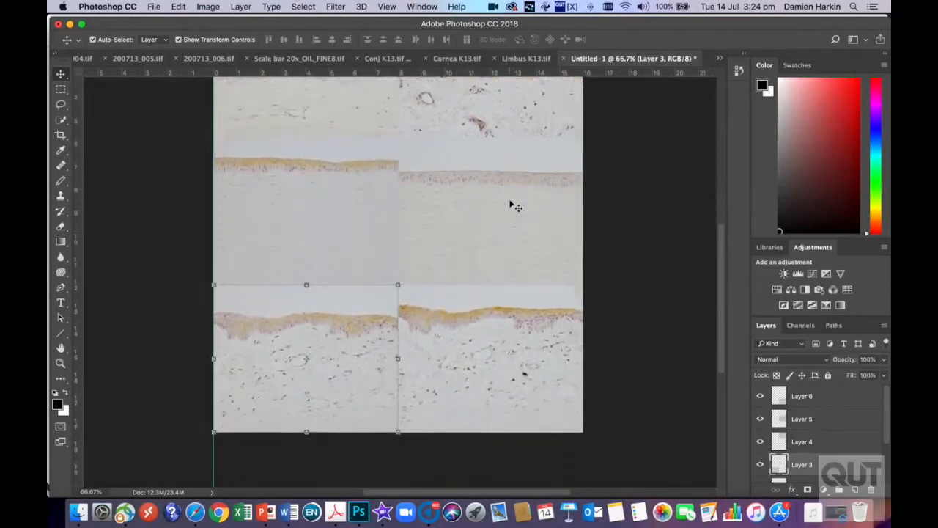
scroll(513, 205, "up", 5)
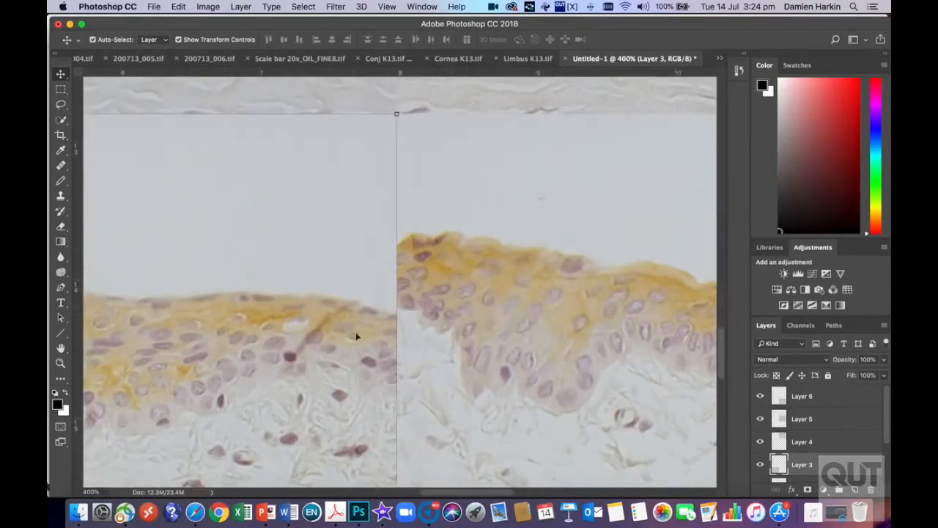
scroll(443, 209, "up", 10)
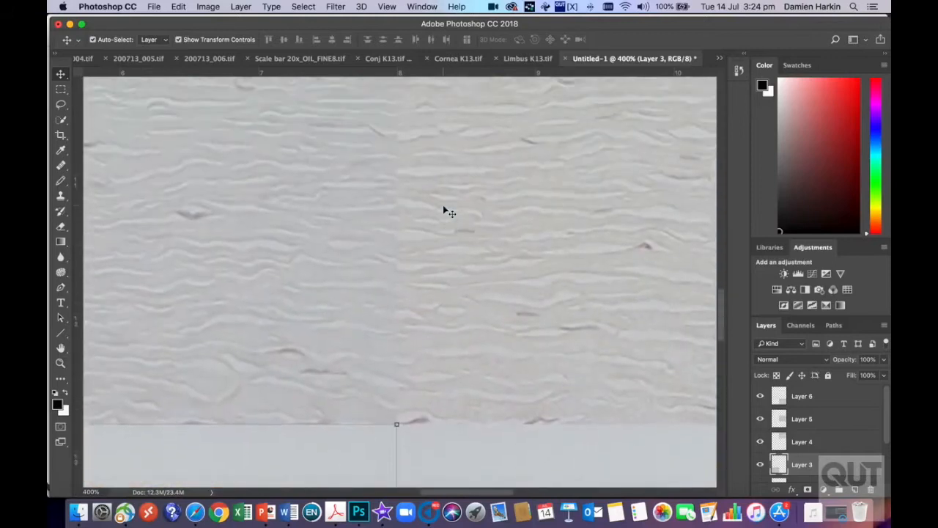
scroll(444, 210, "up", 10)
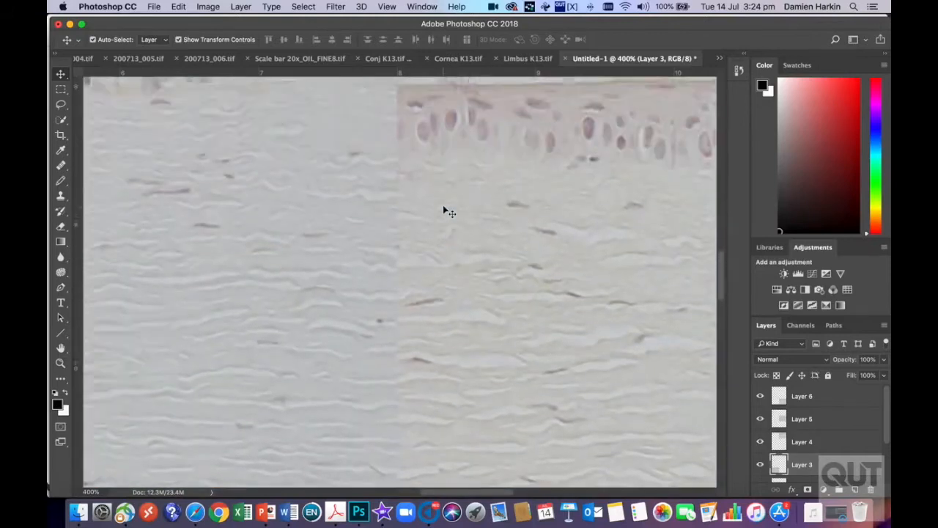
scroll(444, 210, "up", 1)
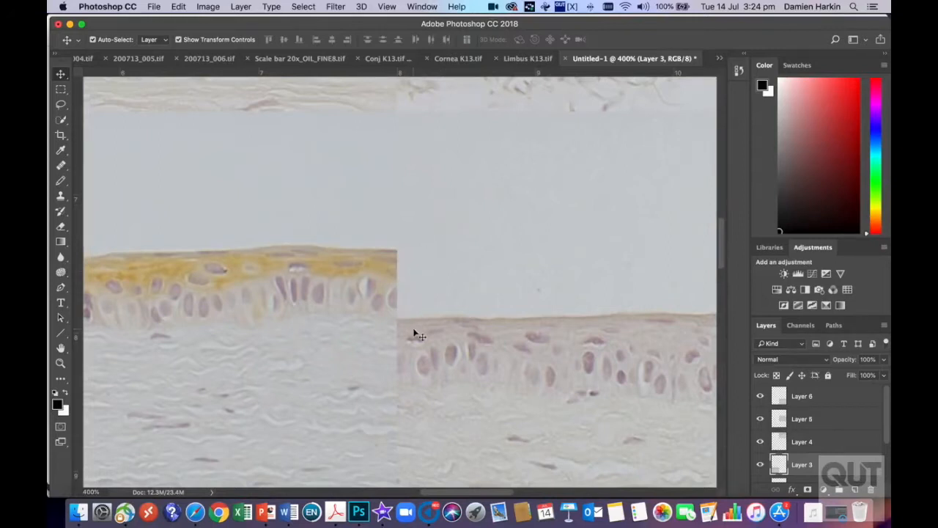
Step: Flatten the six image layers of the figure into a single background layer
key("super+minus")
key("super+minus")
key("super+minus")
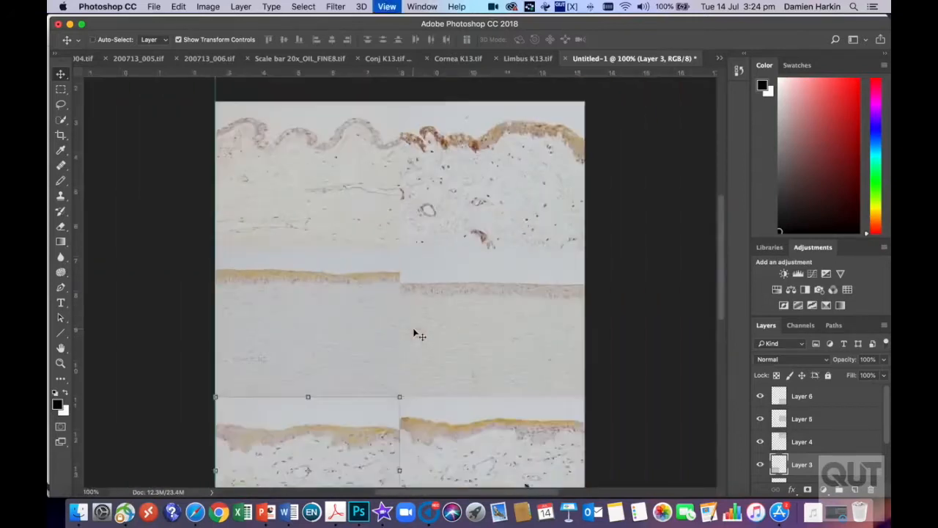
key("super+minus")
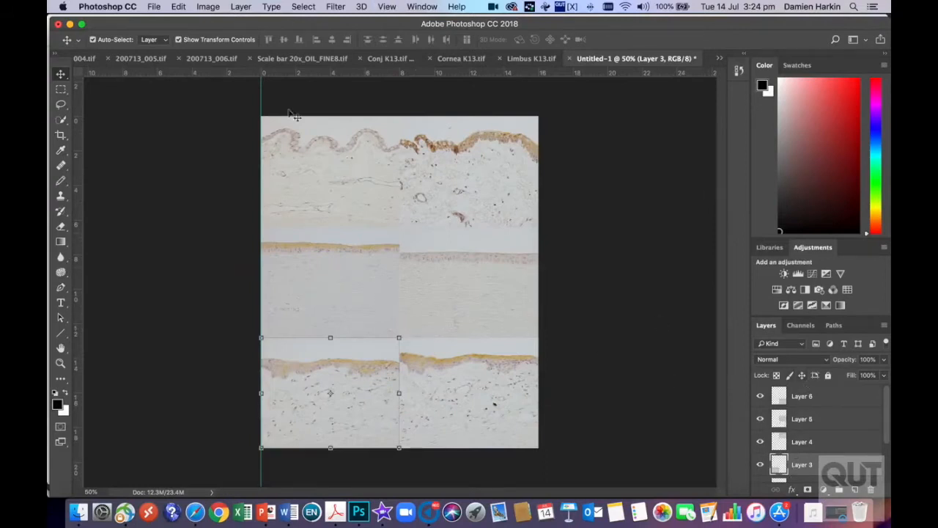
left_click(237, 9)
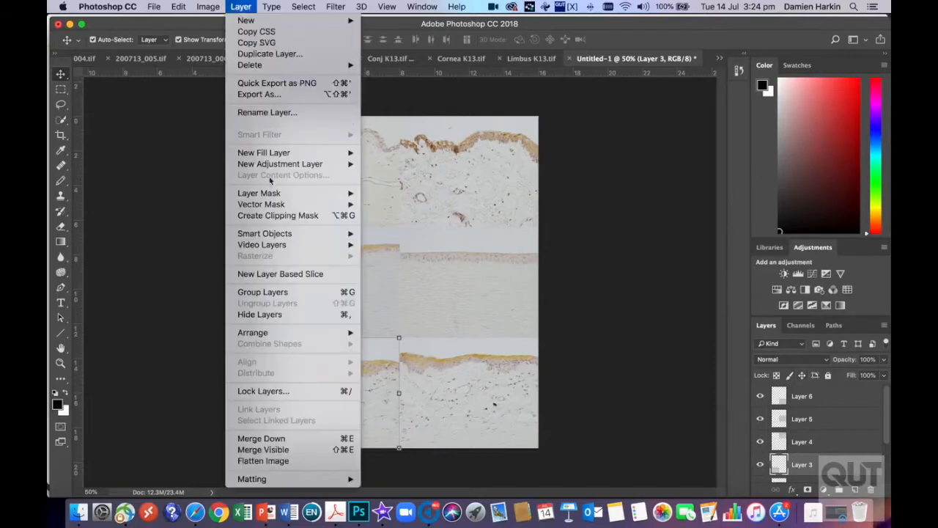
left_click(288, 460)
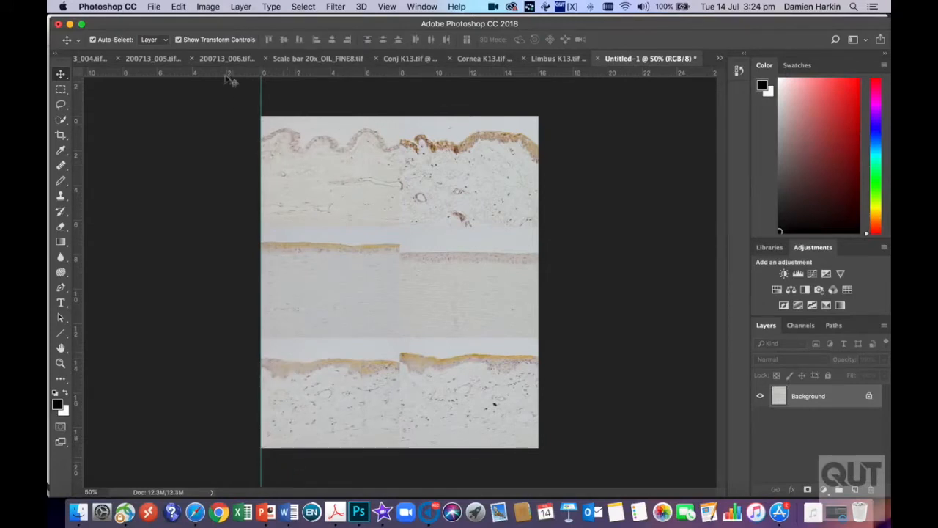
Step: Adjust the flattened figure with Levels, setting the RGB shadow input to 120 and the highlight input to 215
left_click(209, 8)
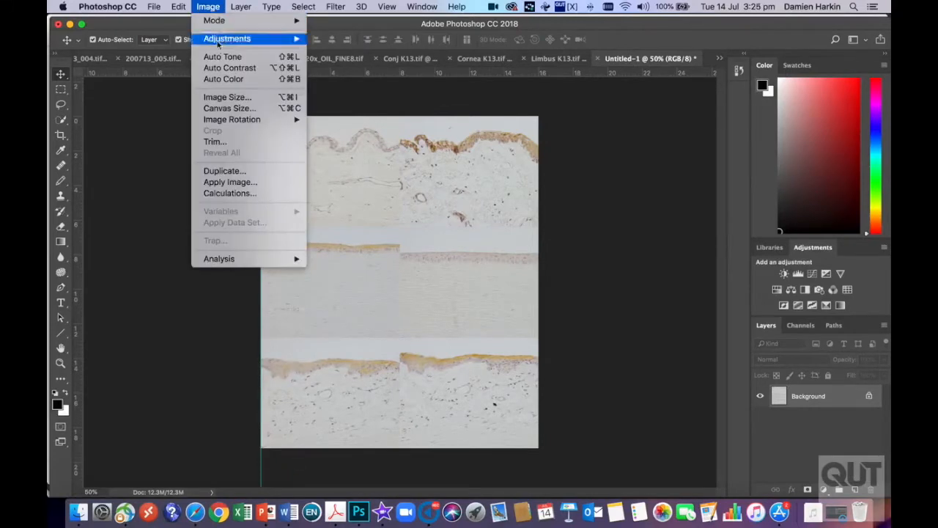
mouse_move(222, 46)
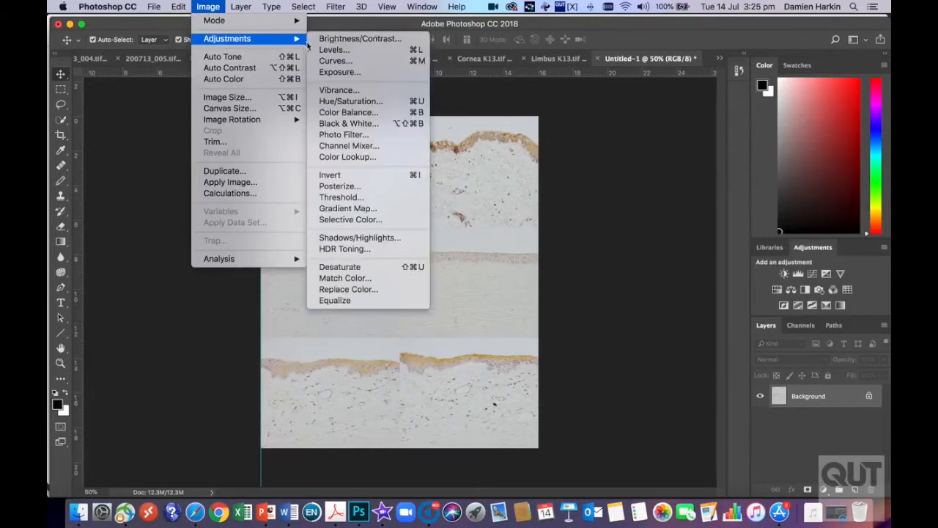
left_click(330, 49)
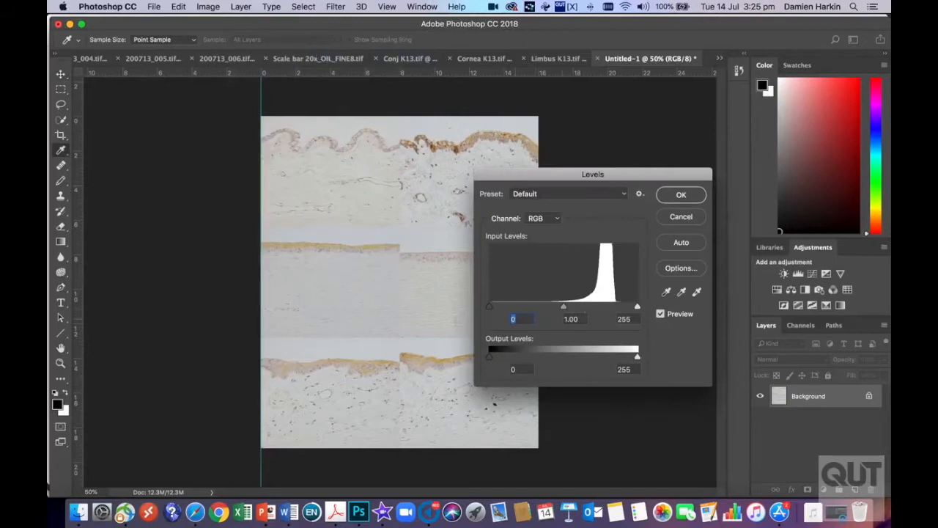
type("120")
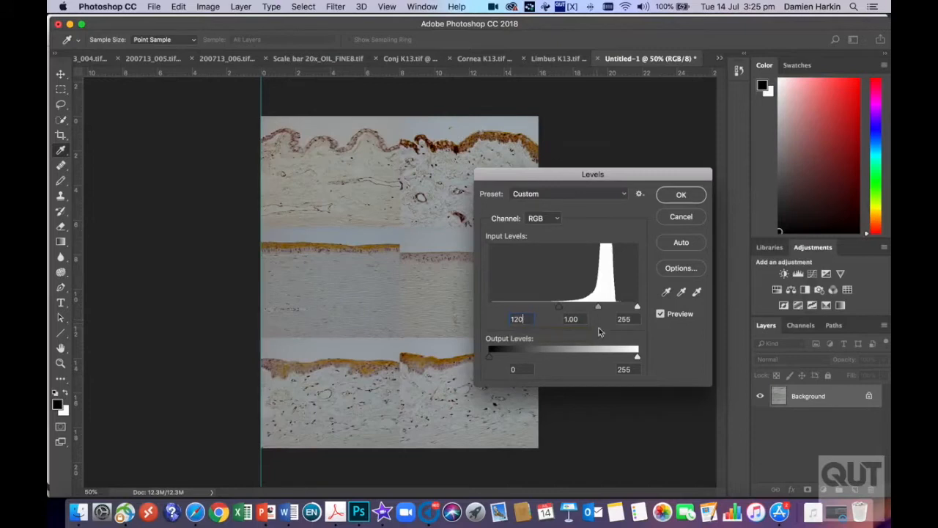
left_click(630, 319)
type("215")
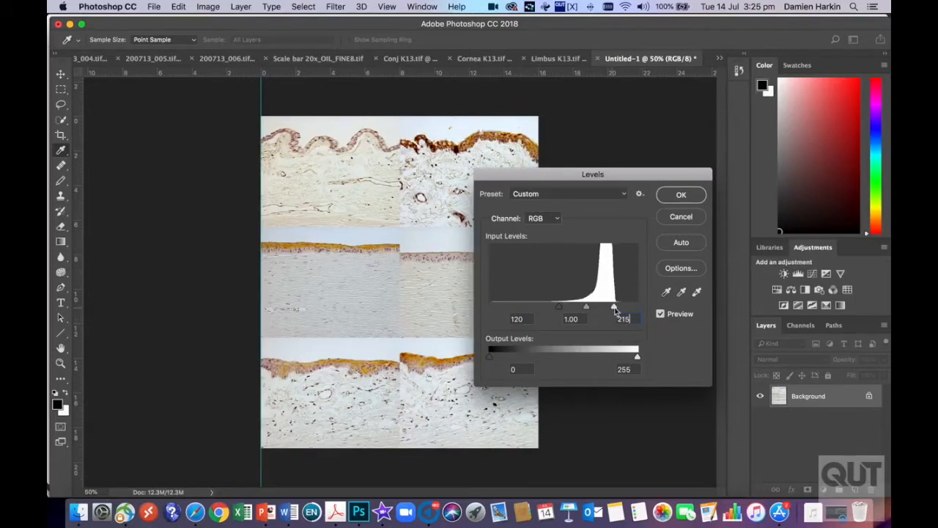
Step: Fine-tune the Levels input range to about 107 for shadows and 220 for highlights, and apply the adjustment
left_click_drag(614, 309, 618, 309)
left_click_drag(560, 309, 552, 309)
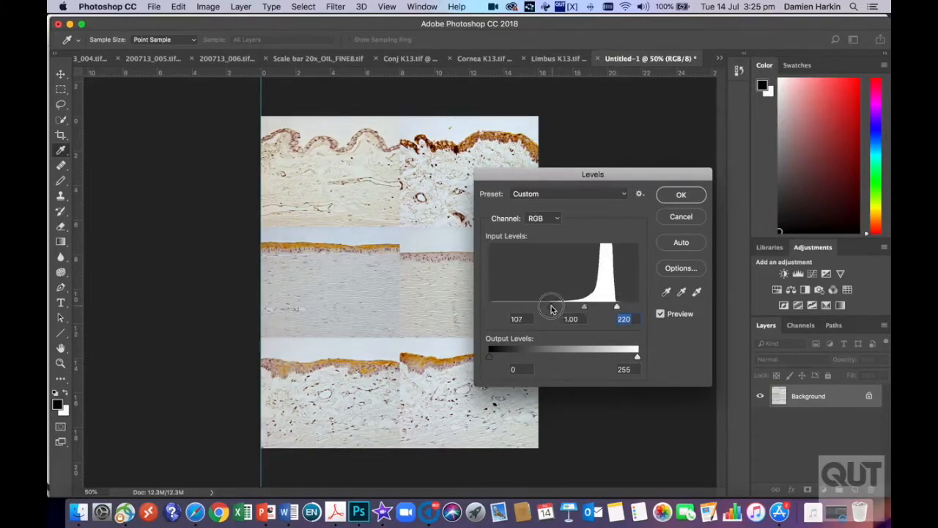
left_click_drag(552, 309, 552, 309)
left_click(678, 196)
key("v")
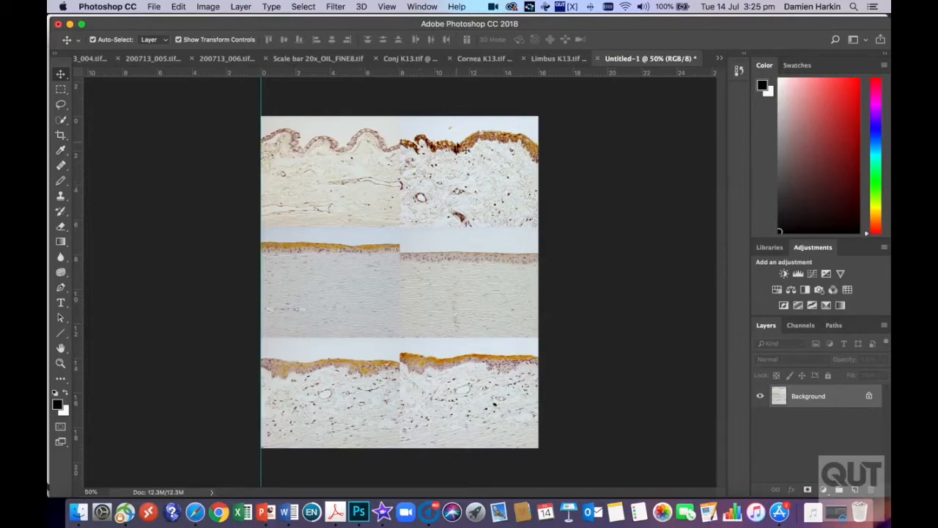
Step: Examine both conjunctiva panels in the figure's top row at 200% to check staining and background after the adjustment
key("super+plus")
key("super+plus")
key("super+plus")
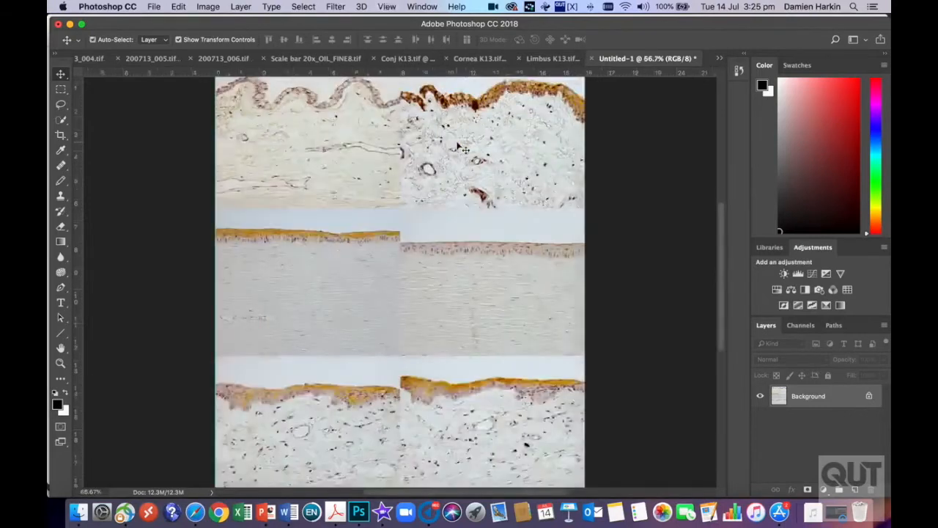
scroll(461, 147, "up", 7)
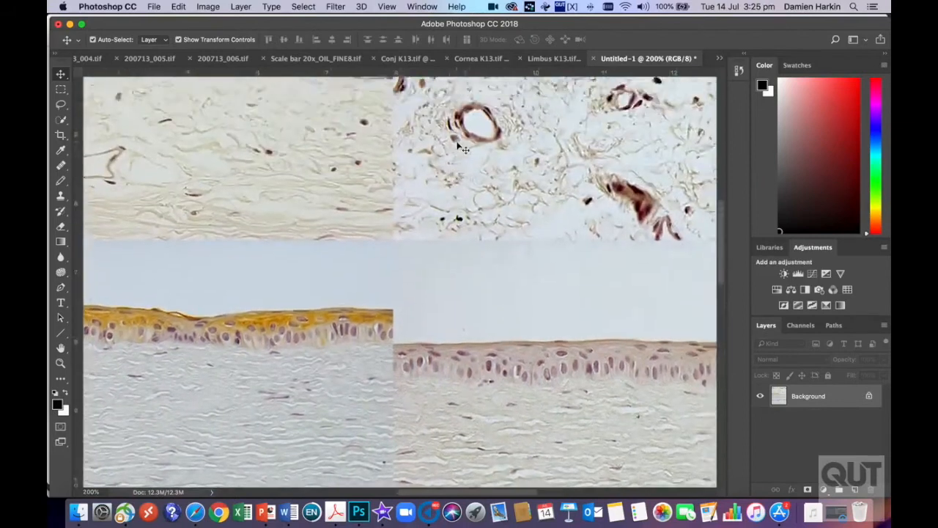
scroll(462, 147, "up", 4)
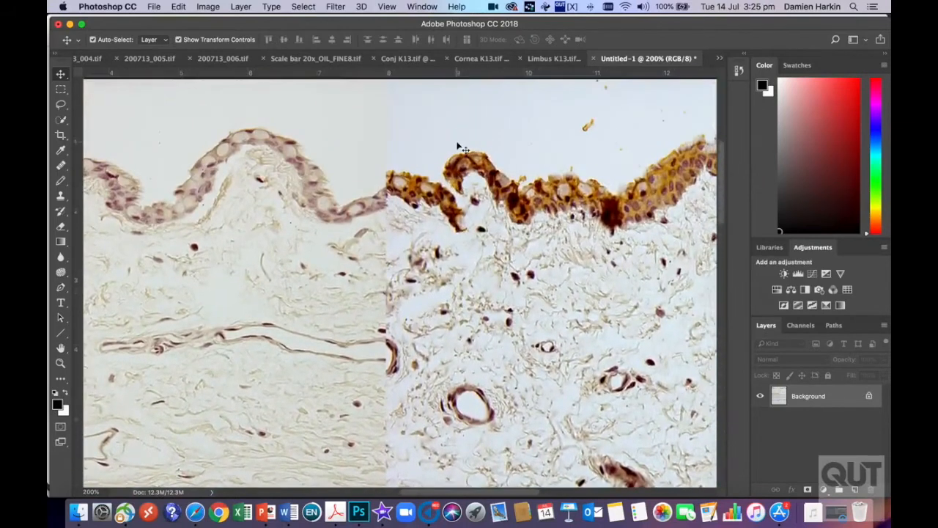
scroll(319, 246, "left", 8)
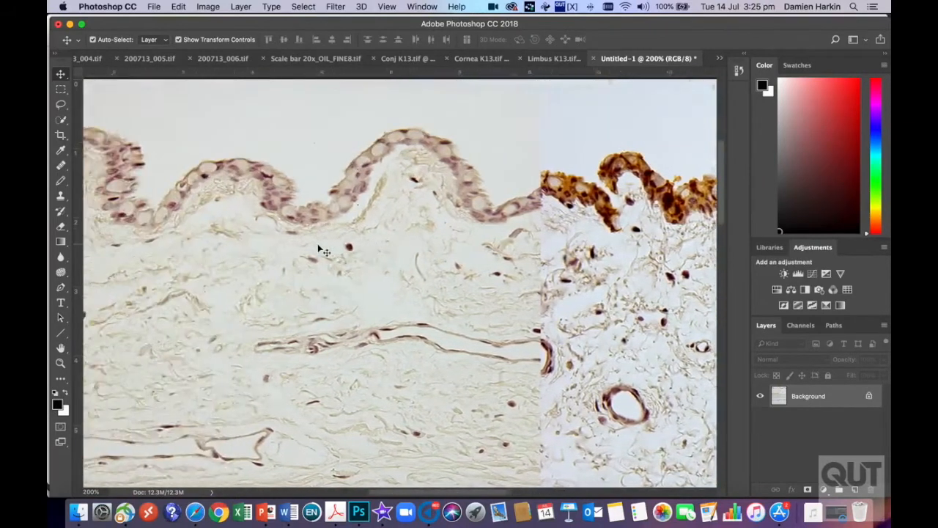
scroll(319, 250, "right", 8)
scroll(317, 244, "right", 7)
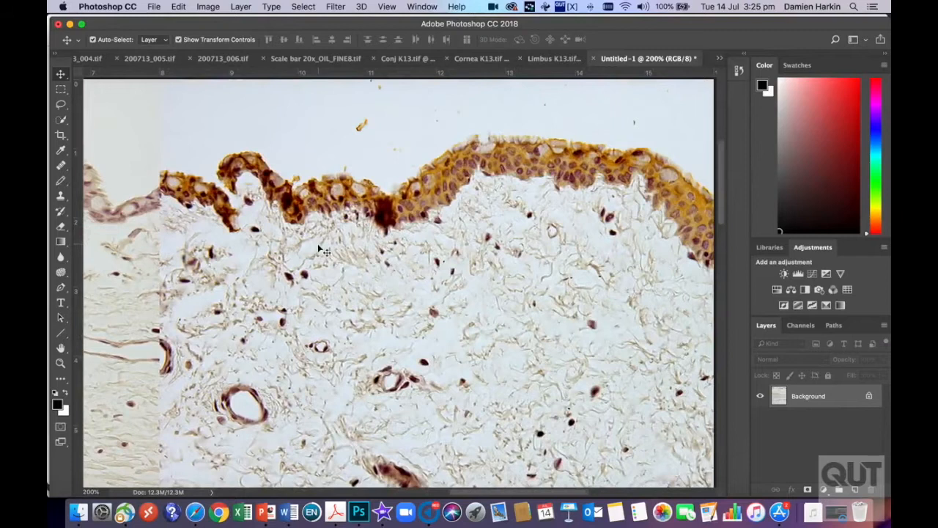
scroll(319, 250, "right", 3)
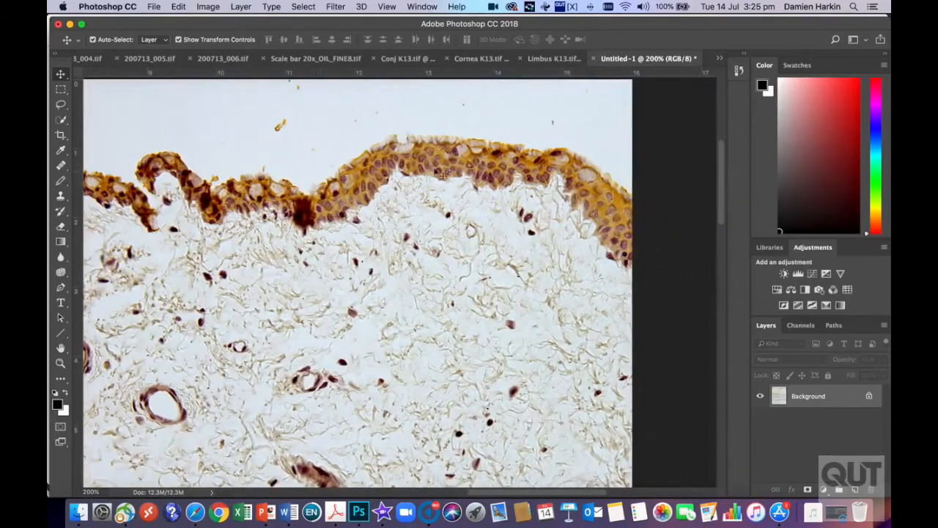
Step: Examine the cornea panels in the middle row and the limbus panels in the last row at 200%
scroll(374, 240, "down", 15)
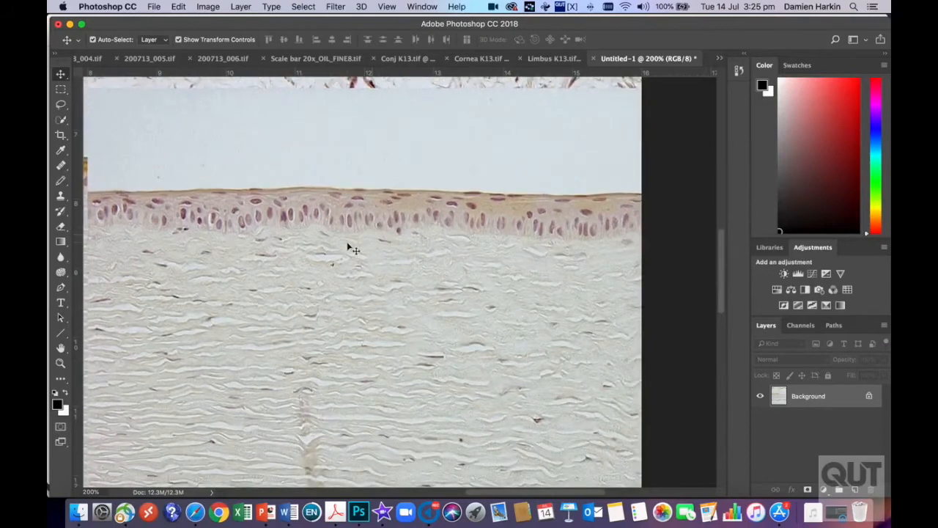
scroll(350, 247, "left", 2)
scroll(350, 247, "left", 15)
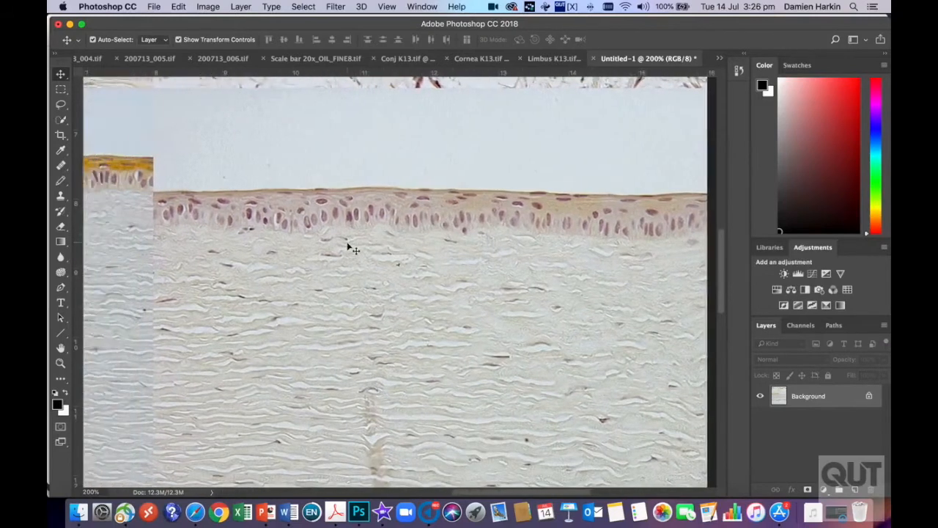
scroll(350, 248, "left", 20)
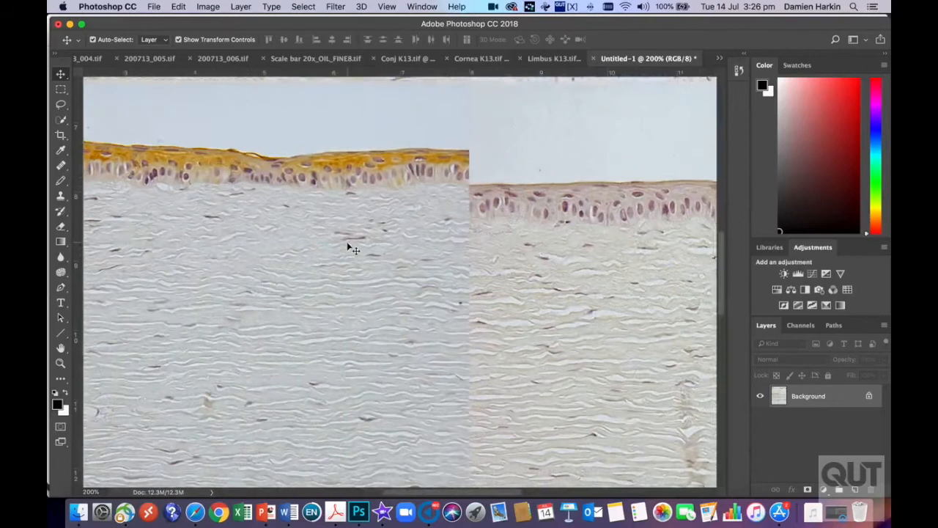
scroll(350, 247, "left", 2)
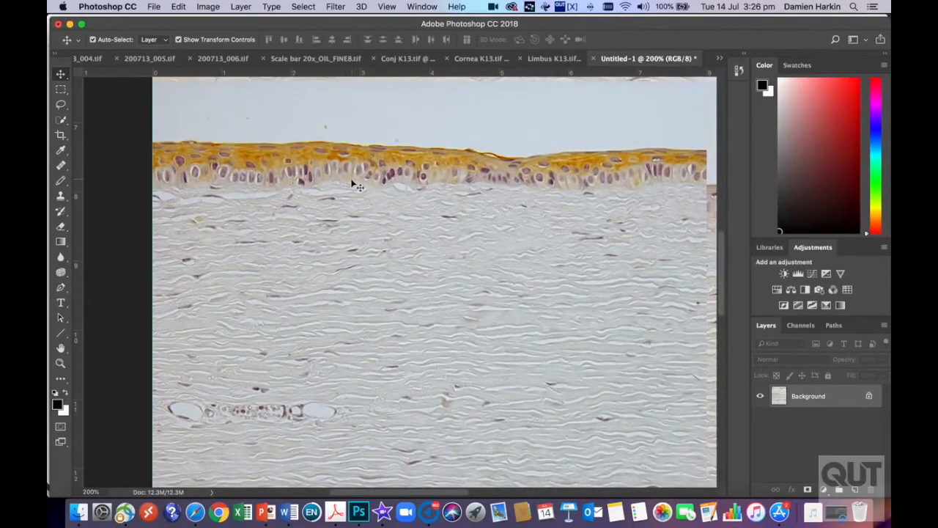
scroll(357, 185, "down", 20)
scroll(357, 185, "down", 4)
scroll(357, 186, "right", 2)
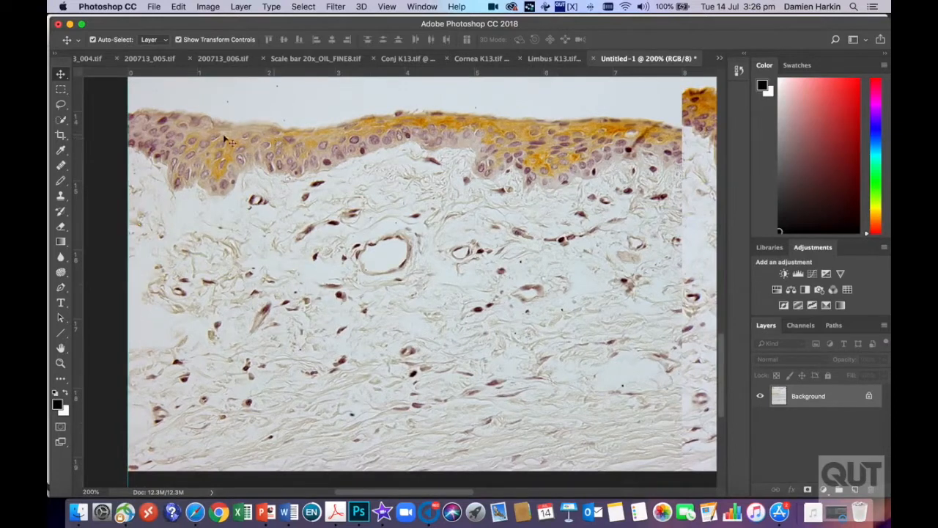
scroll(440, 195, "right", 3)
scroll(439, 195, "right", 6)
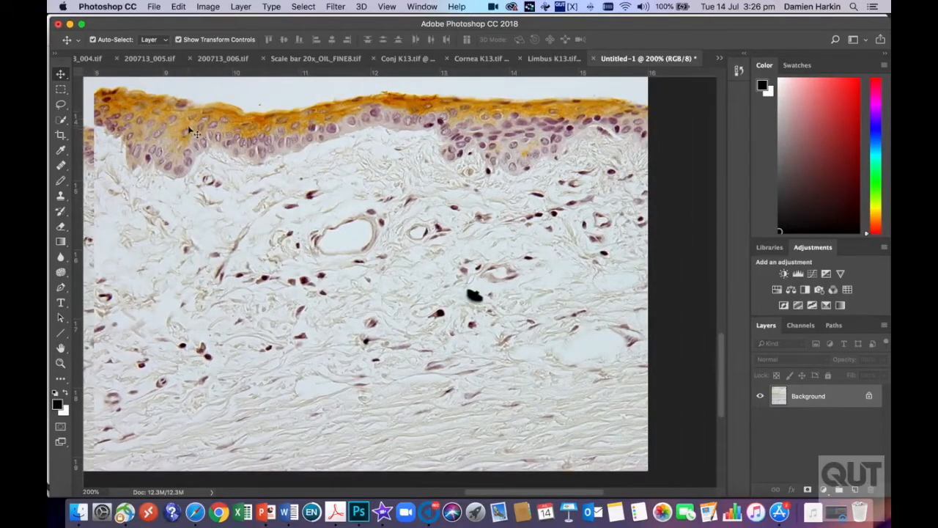
Step: Select and copy the entire flattened figure
key("super+minus")
key("super+minus")
key("super+minus")
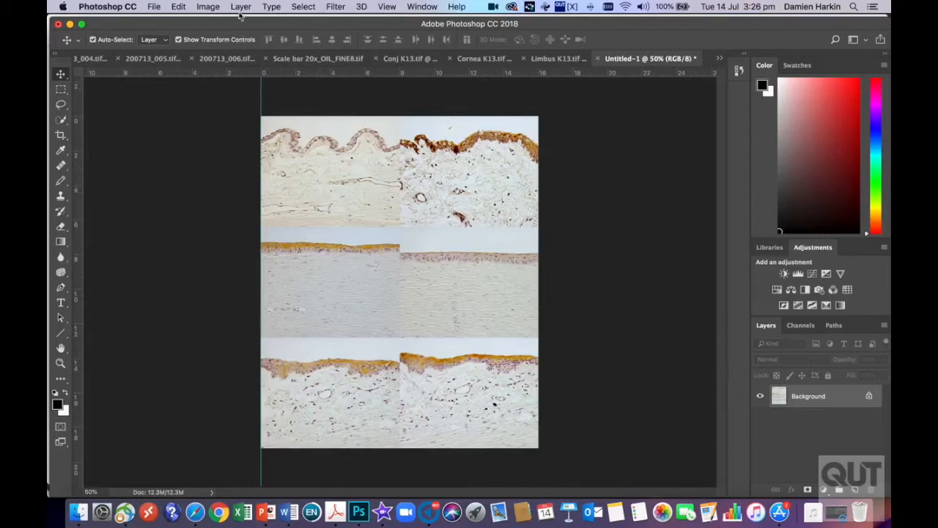
left_click(303, 6)
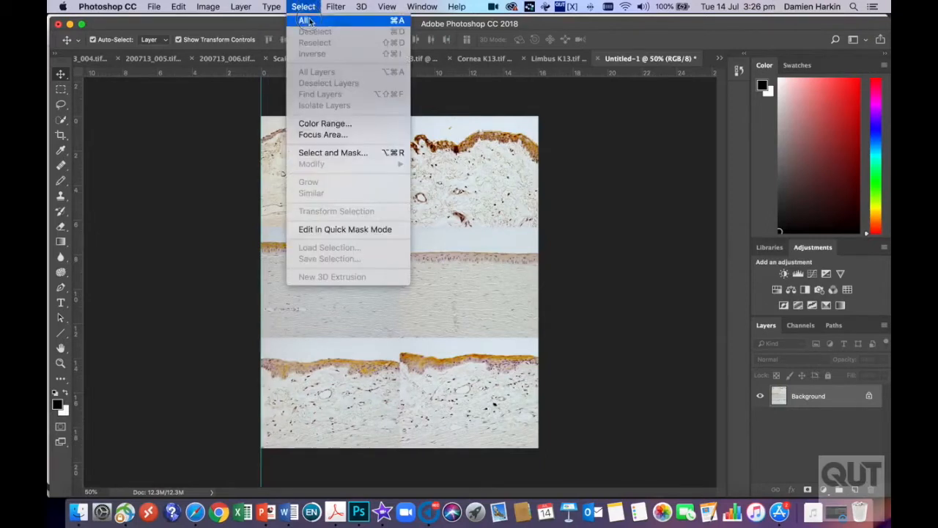
left_click(308, 22)
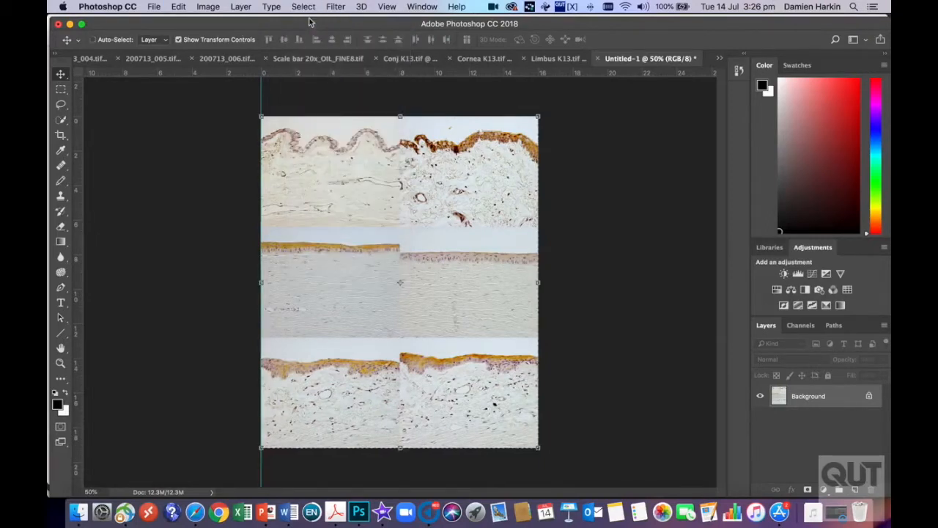
Step: Create a new 24 x 28 cm document at 300 pixels/inch in 8-bit RGB with a white background
left_click(154, 7)
left_click(163, 22)
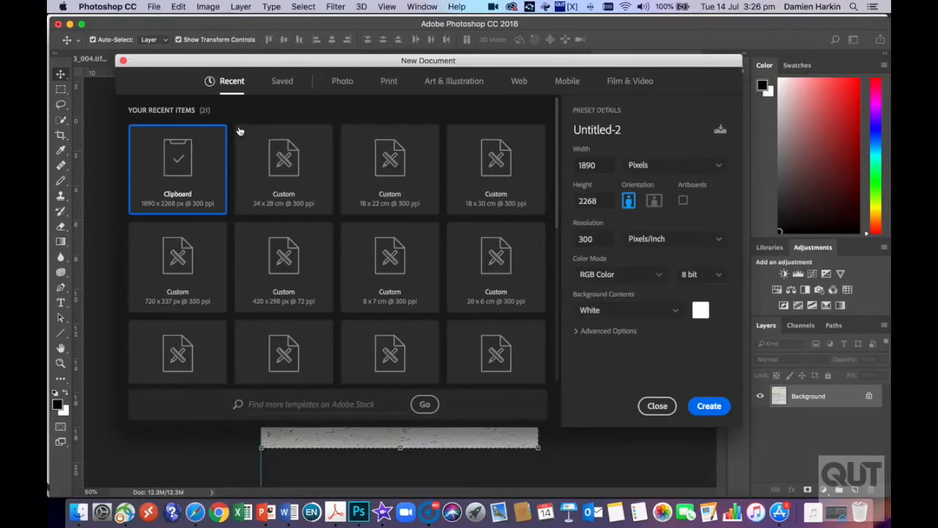
left_click(290, 171)
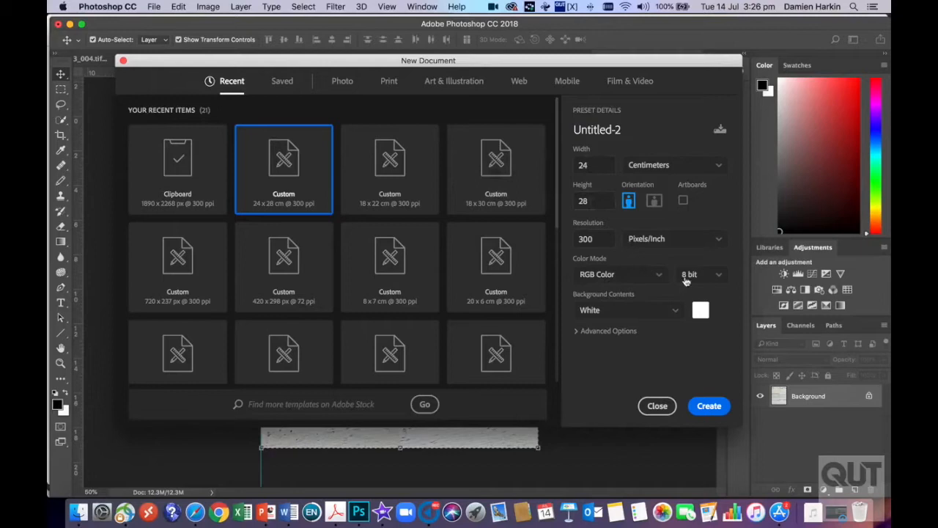
left_click(709, 407)
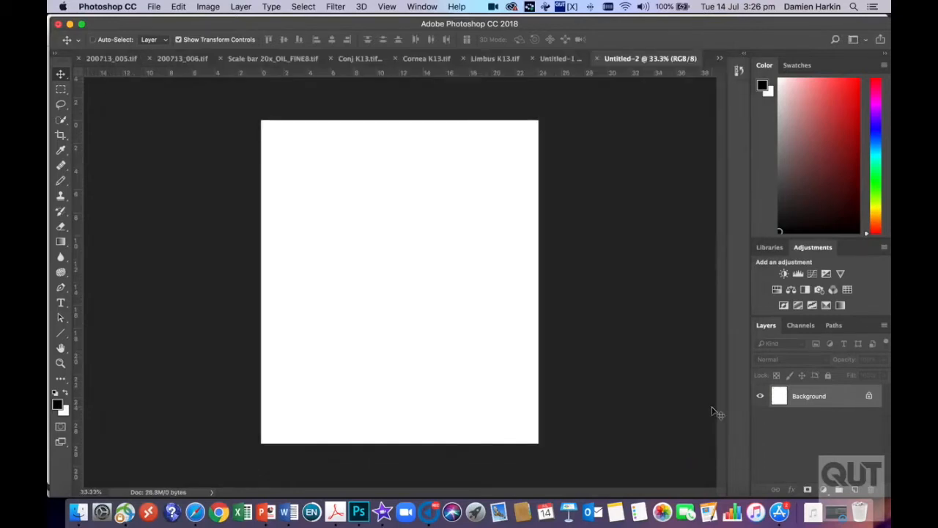
Step: Paste the copied six-panel figure and shift it towards the page's lower right, leaving white margin above and to its left
key("super+v")
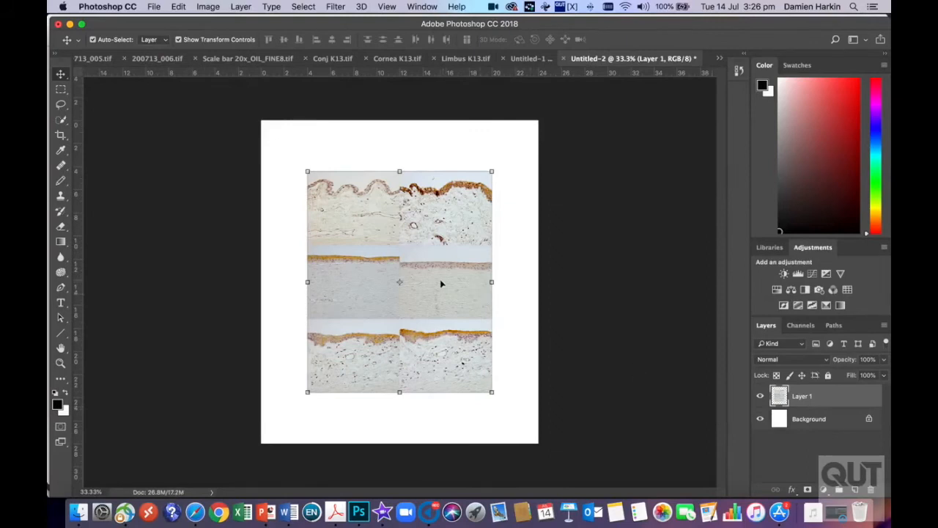
left_click_drag(441, 284, 473, 296)
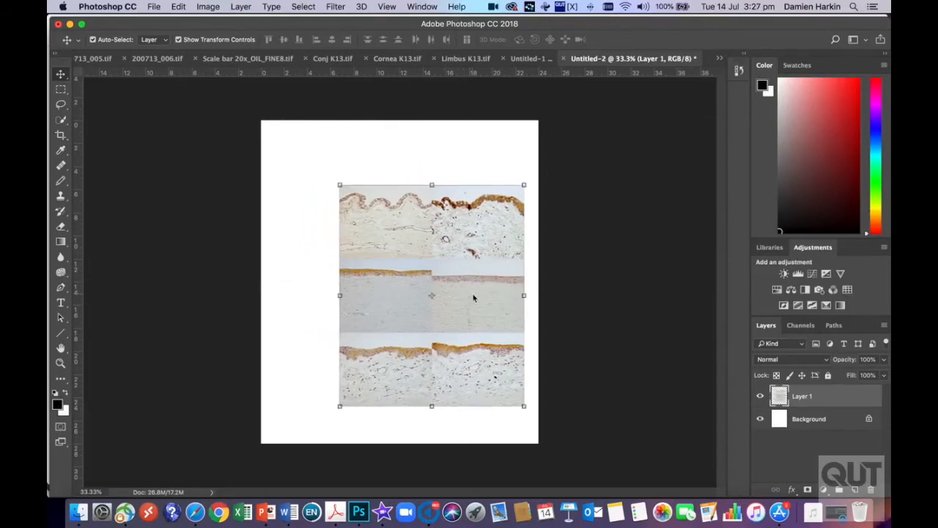
key("super+equal")
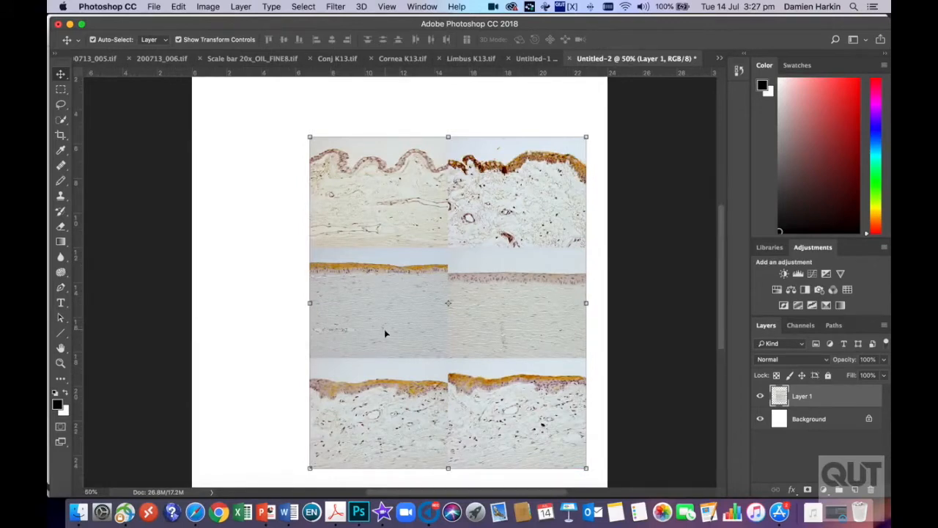
Step: Set the foreground color to black
left_click(60, 404)
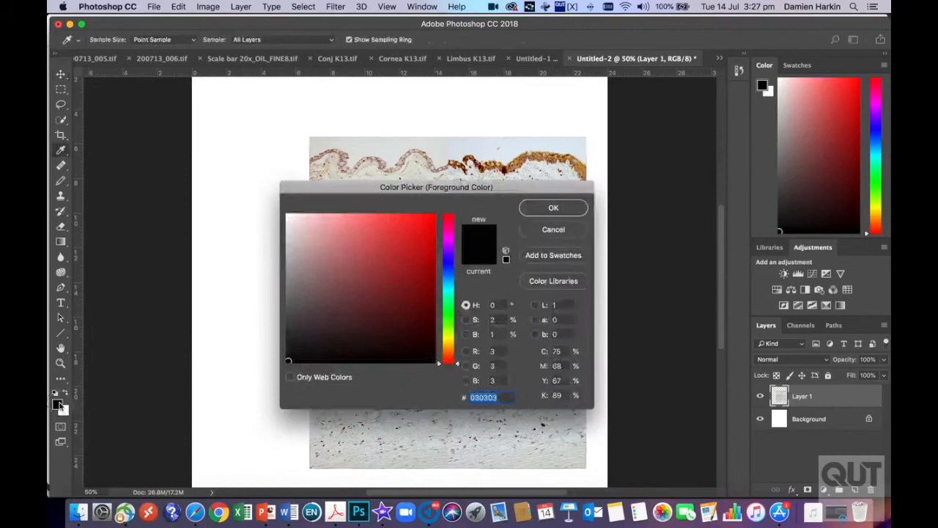
left_click(287, 361)
left_click(536, 214)
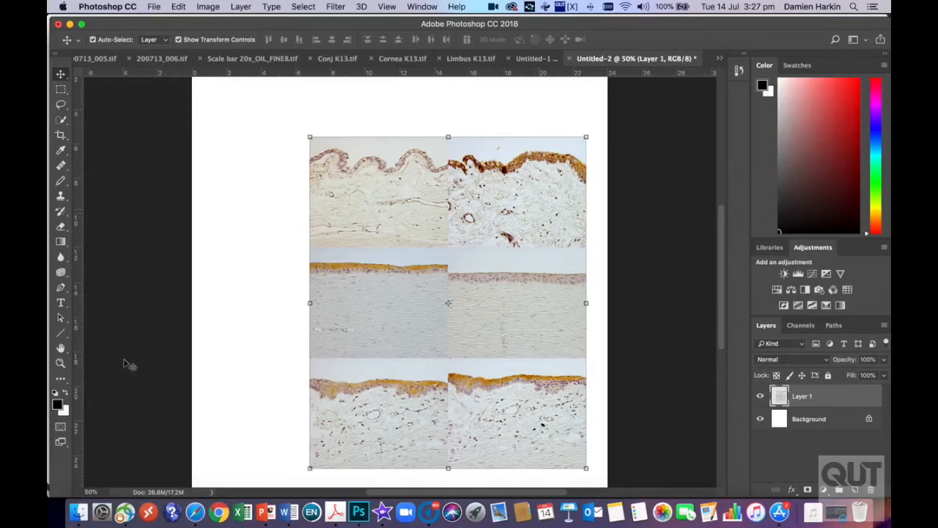
Step: Add the text label "K3" at 36 pt in Arial Regular above the figure's left column
left_click(61, 304)
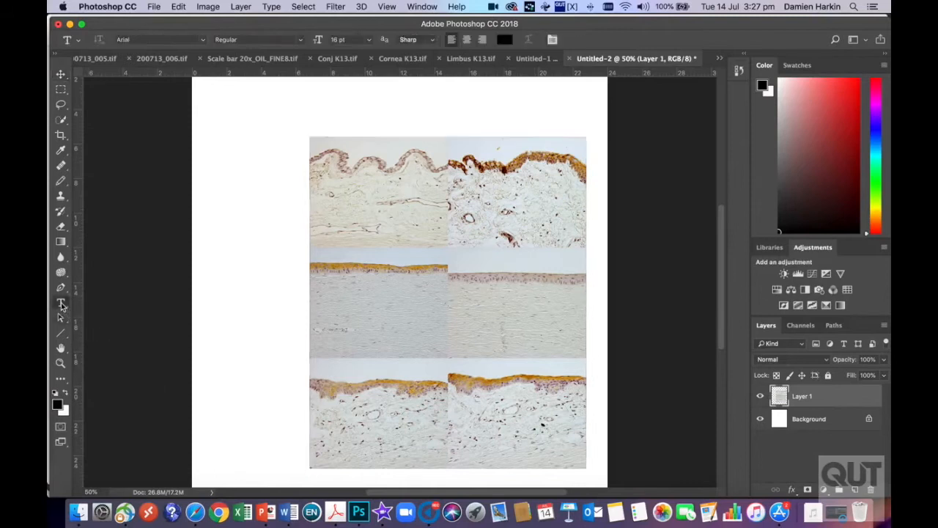
left_click(361, 122)
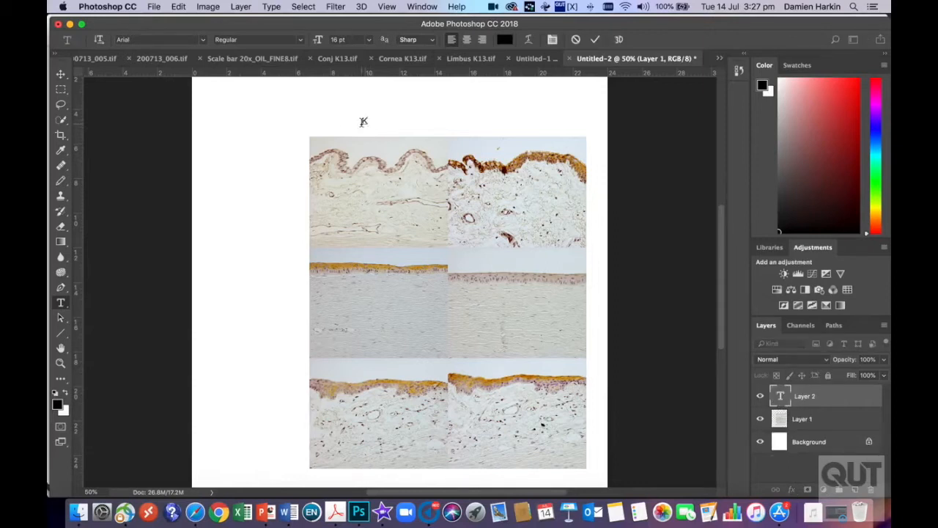
type("K3")
left_click_drag(360, 121, 376, 120)
left_click(369, 40)
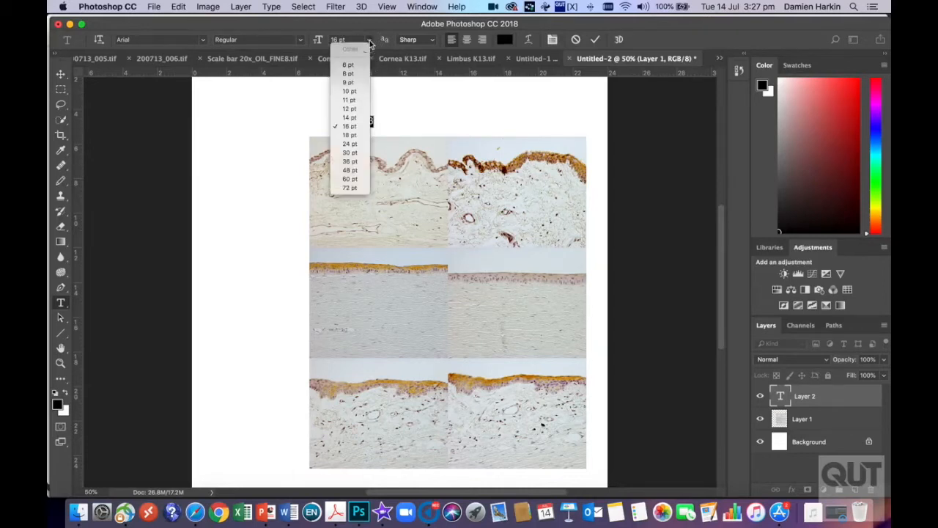
left_click(357, 161)
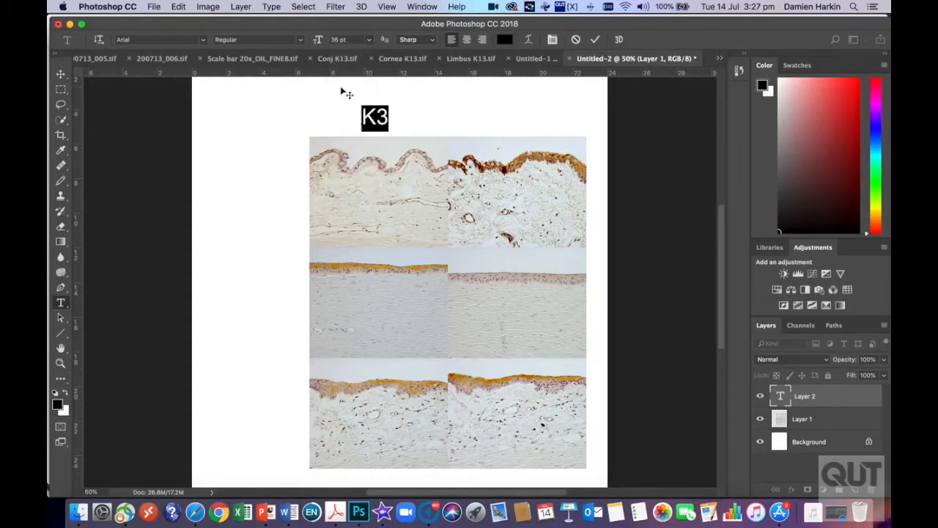
left_click(317, 120)
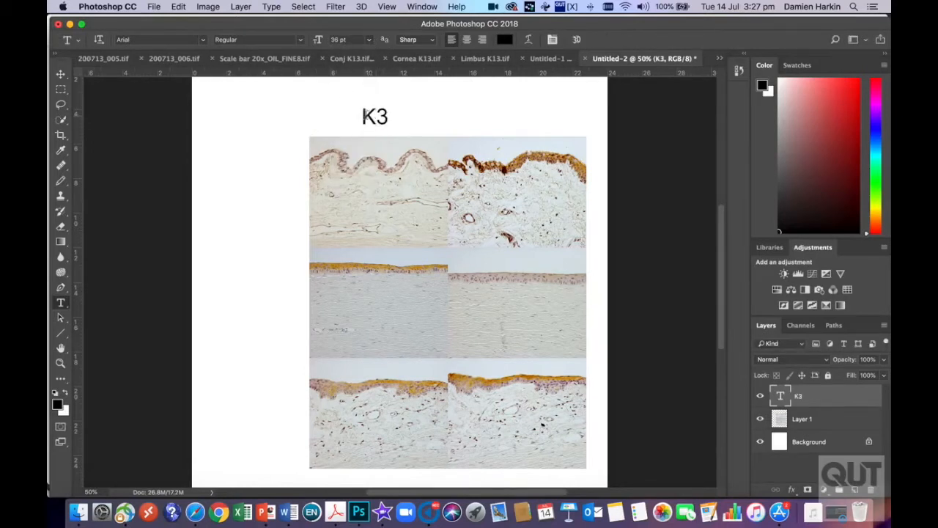
Step: Move the "K3" label slightly right to centre it over the left column of panels
left_click(61, 75)
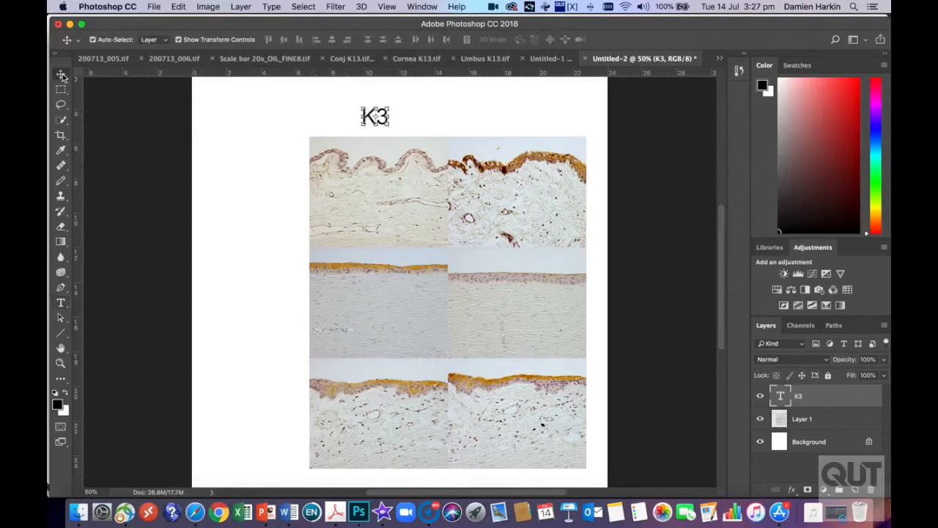
left_click(419, 128)
left_click_drag(385, 125, 396, 126)
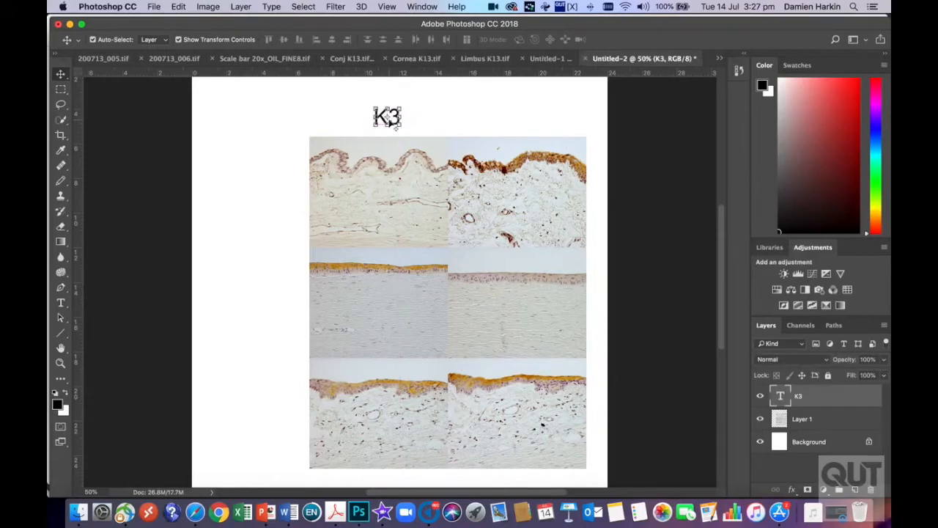
Step: Start a second text label beginning with "K" above the figure's right column, level with "K3"
left_click(63, 306)
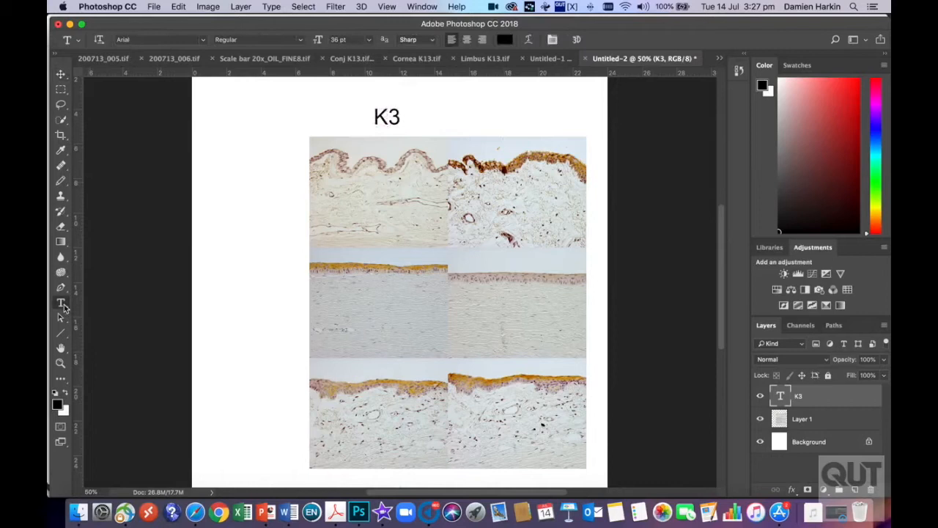
left_click(505, 119)
type("K")
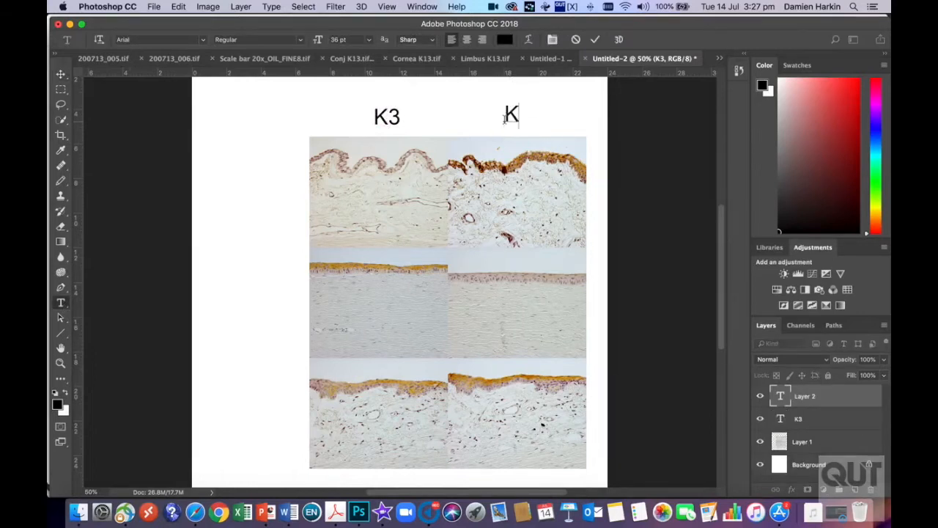